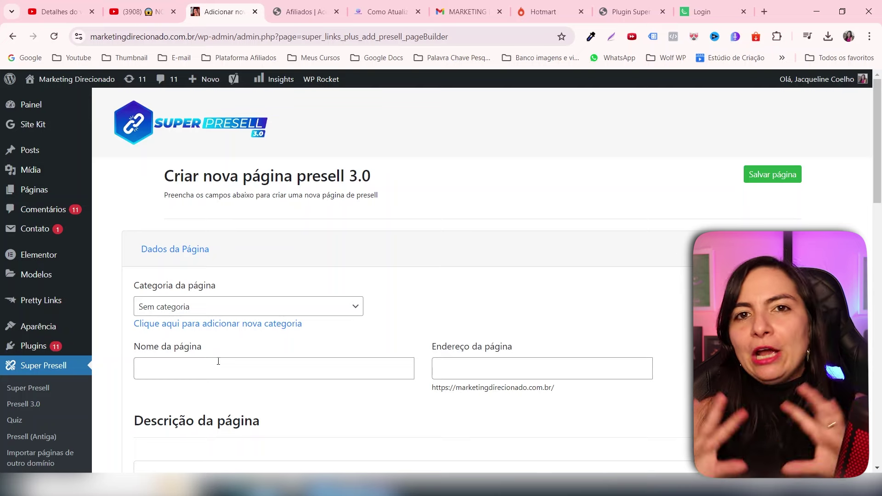
Step: Switch to Hotmart and copy the Página de Vendas affiliate link for Curso CanvaFlix (CPN)
click(526, 13)
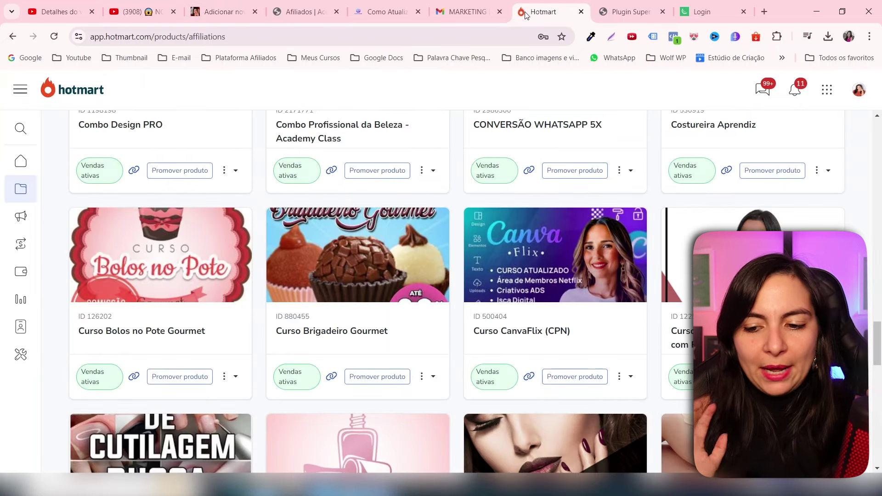
click(619, 377)
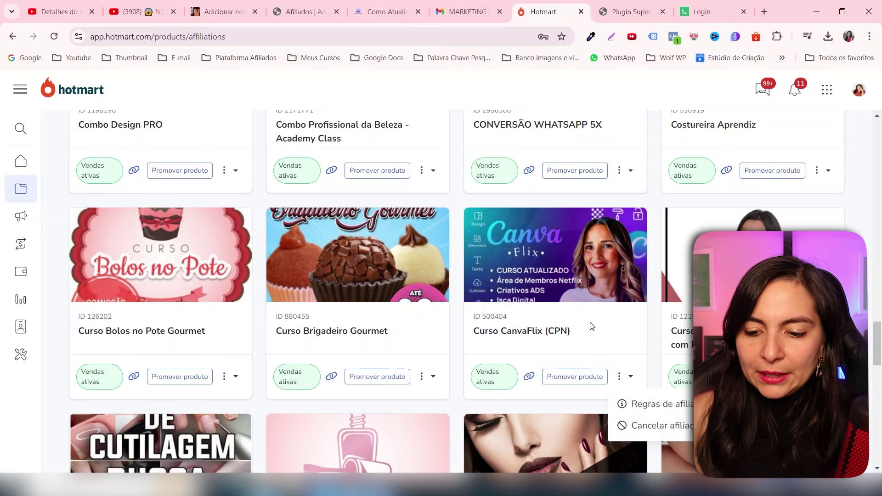
click(556, 282)
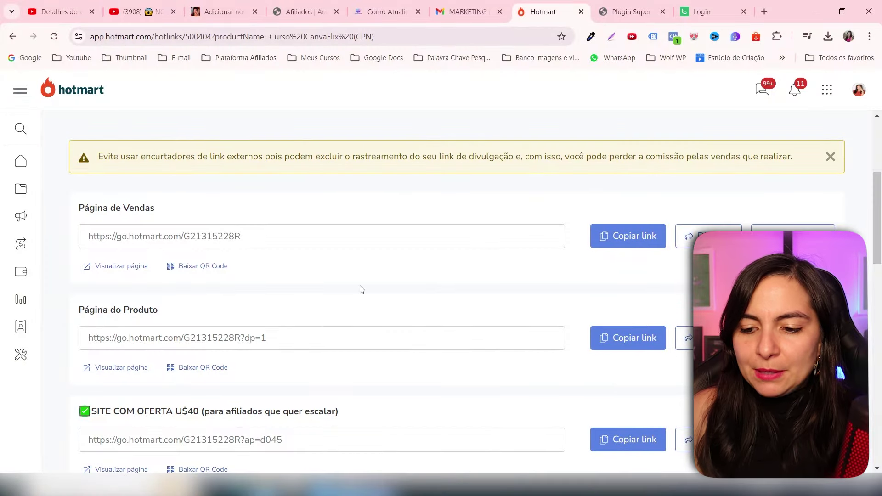
click(628, 244)
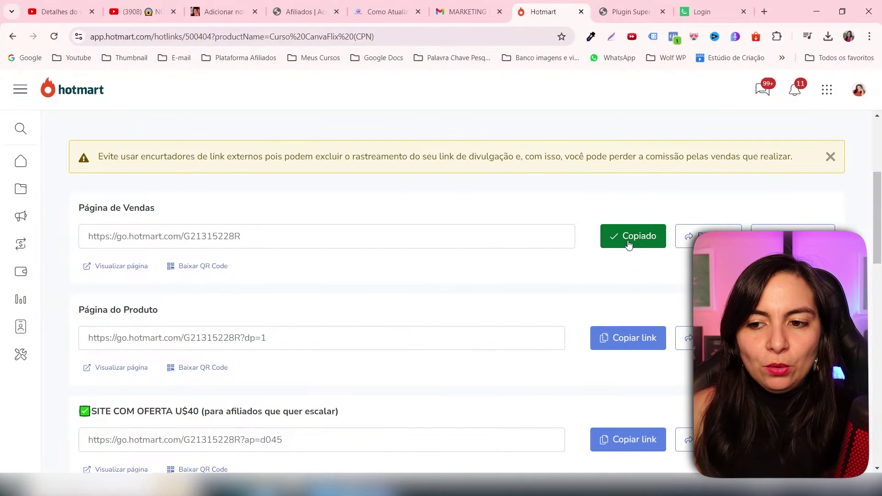
Step: Return to the WordPress presell form and enter canvaflix as both the page name and the page address
click(225, 11)
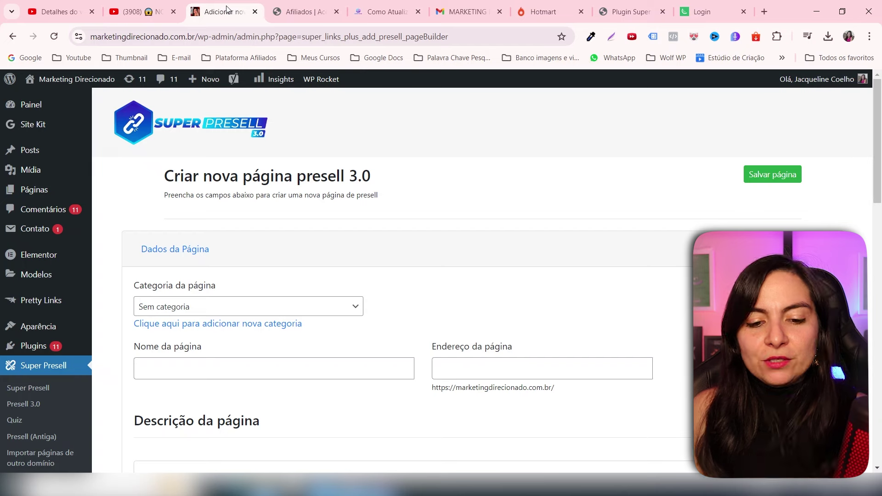
click(284, 373)
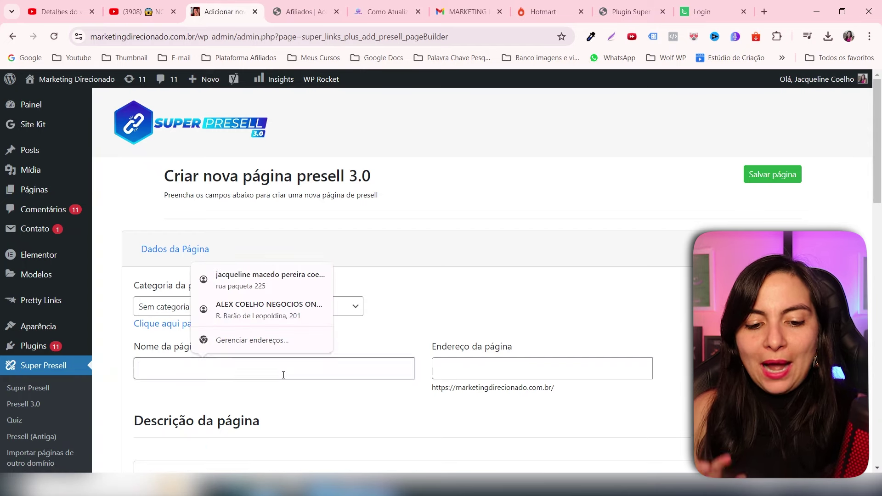
text(canvaflix)
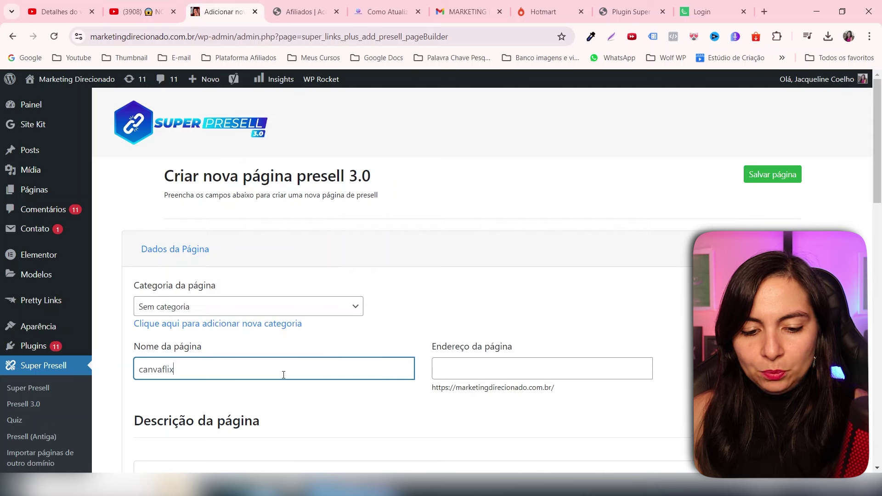
key(Tab)
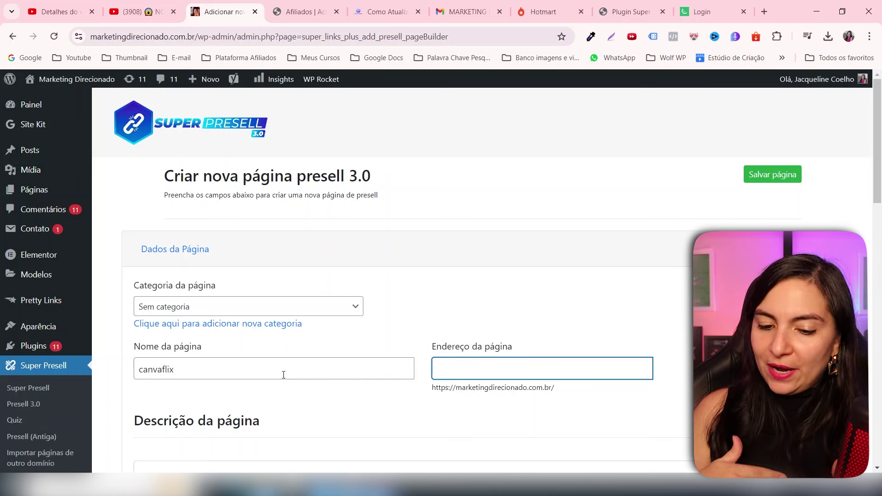
text(canvaflix)
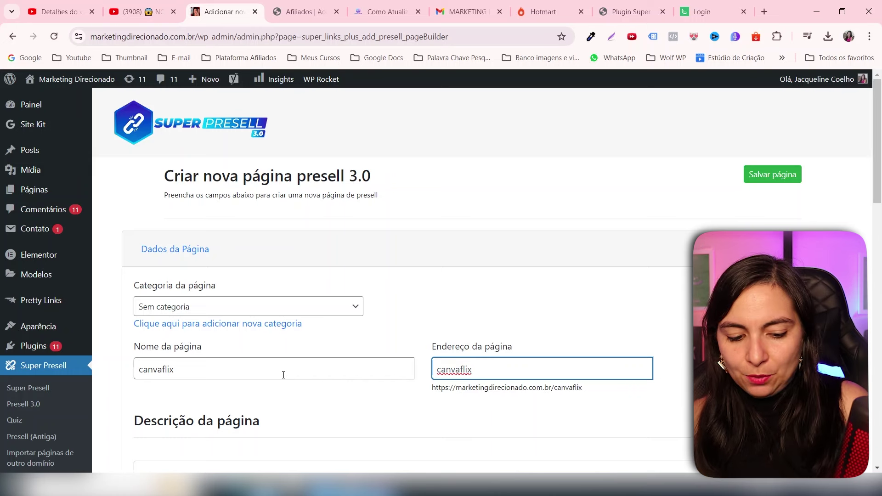
text(1)
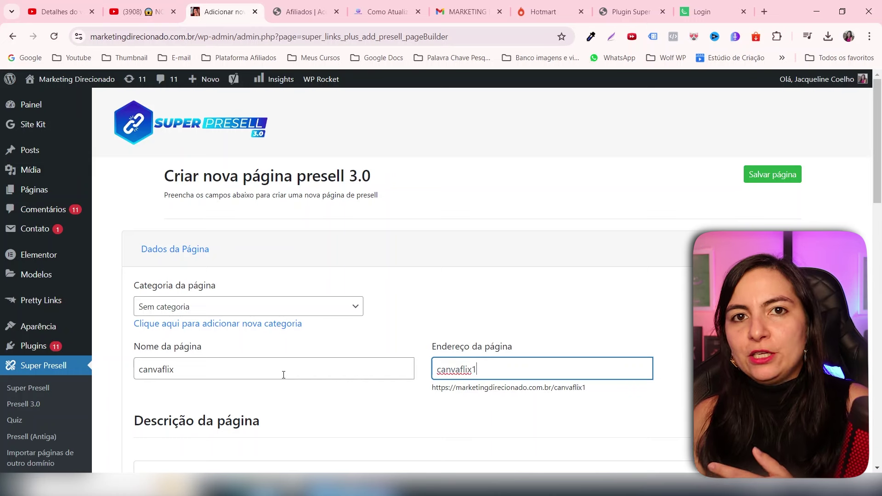
key(BackSpace)
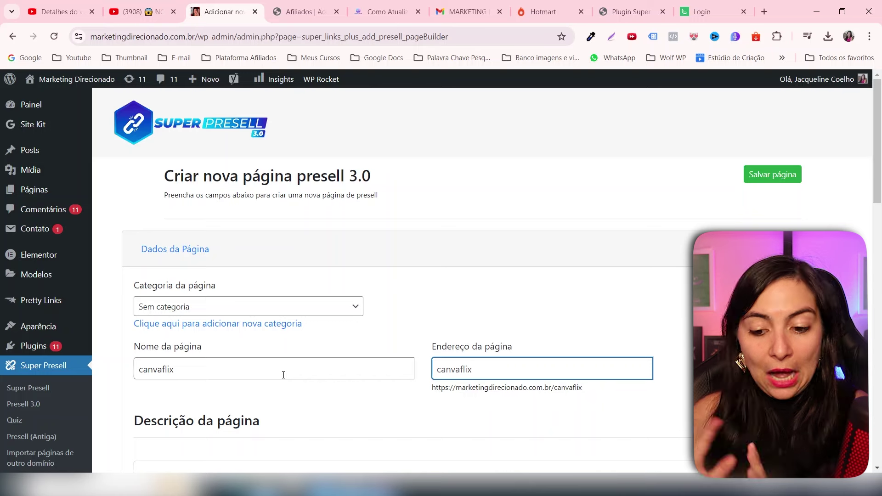
scroll(881, 141, down, 7)
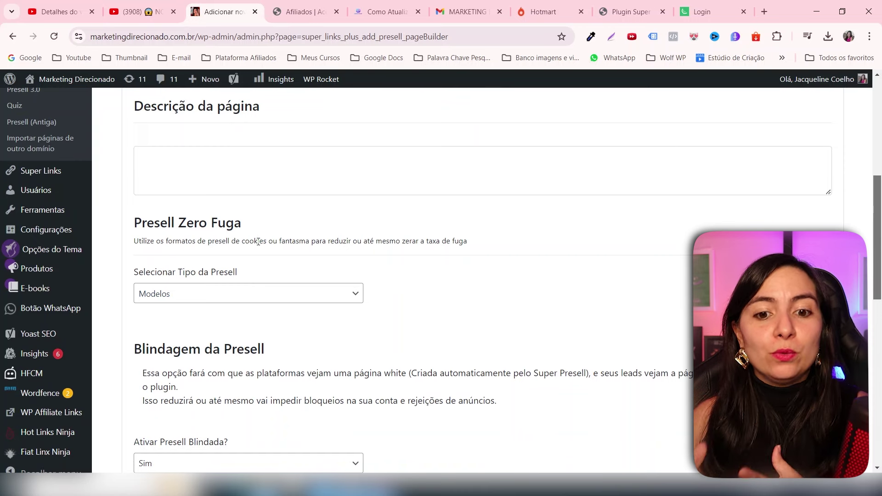
click(223, 298)
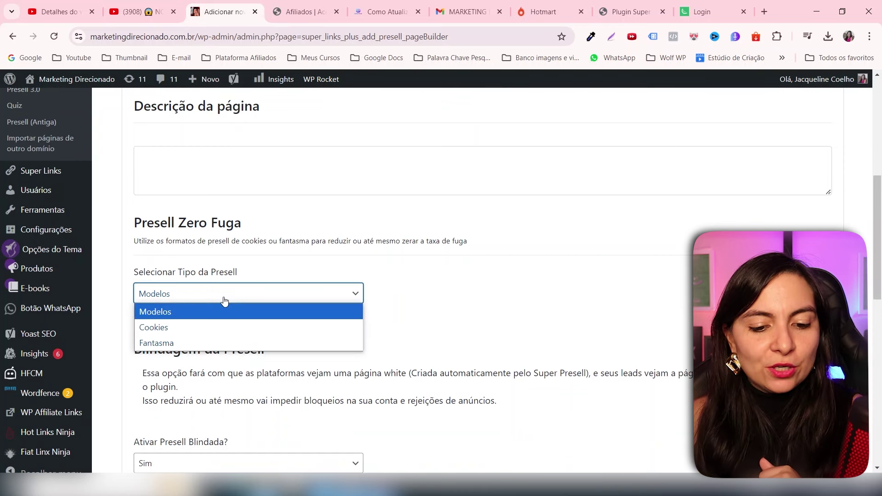
click(176, 327)
click(213, 342)
text(https://go.hotmart.com/G21315228R)
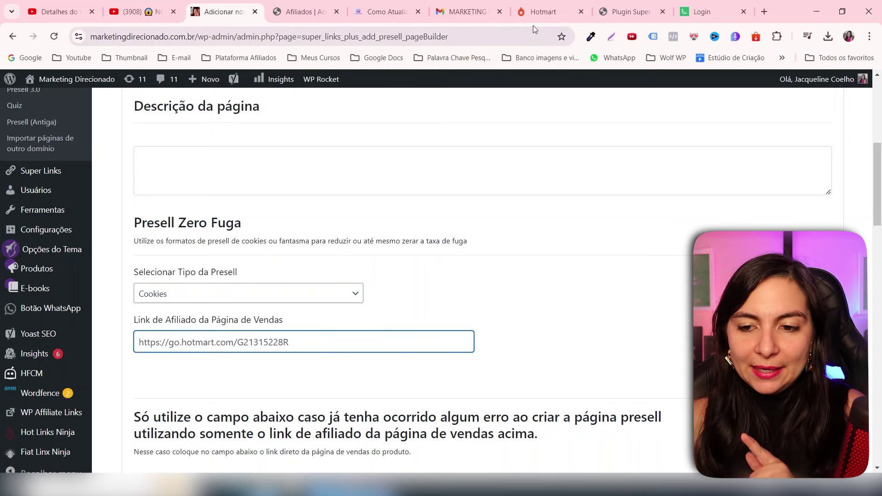
click(537, 12)
click(223, 12)
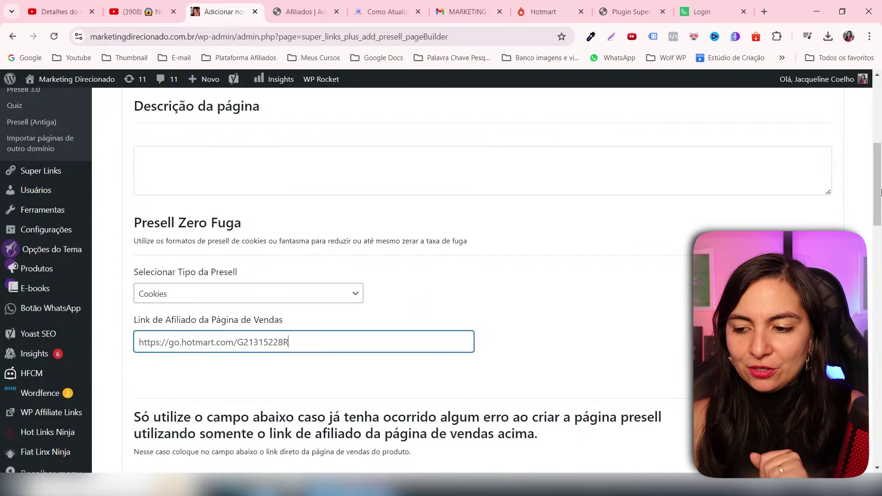
Step: Read the note explaining when to use the producer's sales page link field
drag(879, 188, 880, 243)
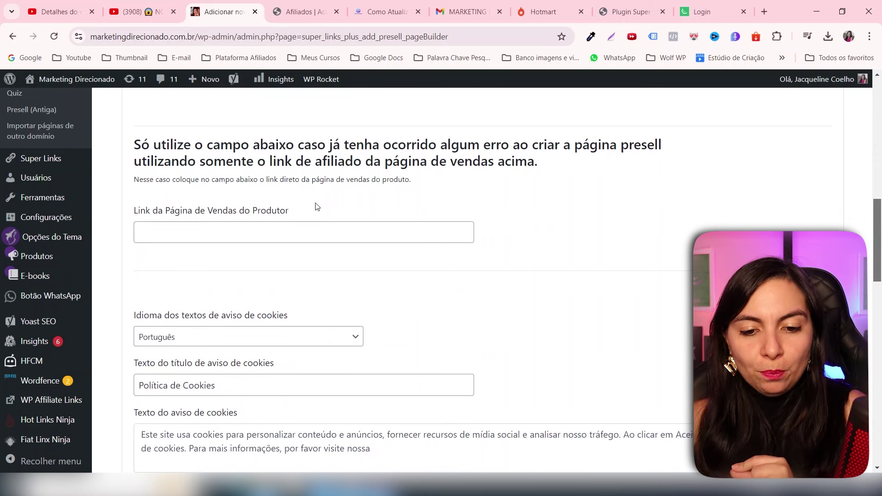
drag(234, 147, 486, 178)
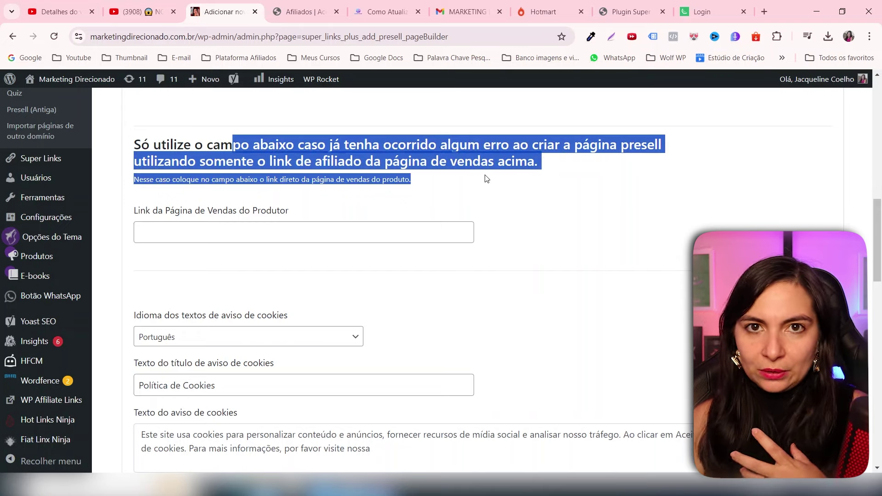
click(541, 204)
Step: Choose Português as the language of the cookie notice texts and keep the default notice title
drag(879, 230, 880, 262)
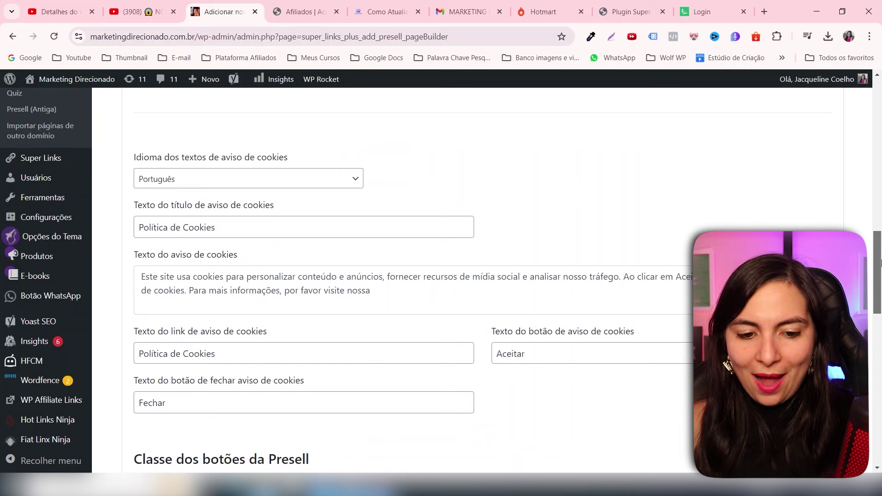
click(327, 186)
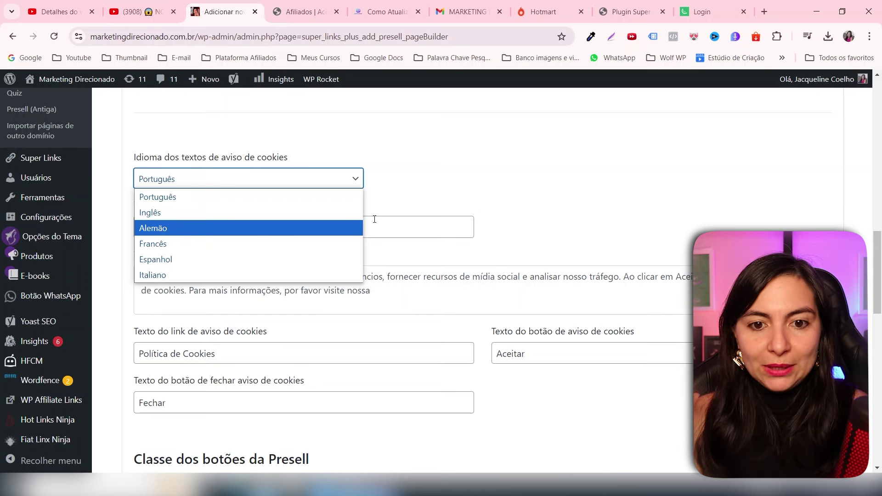
click(178, 195)
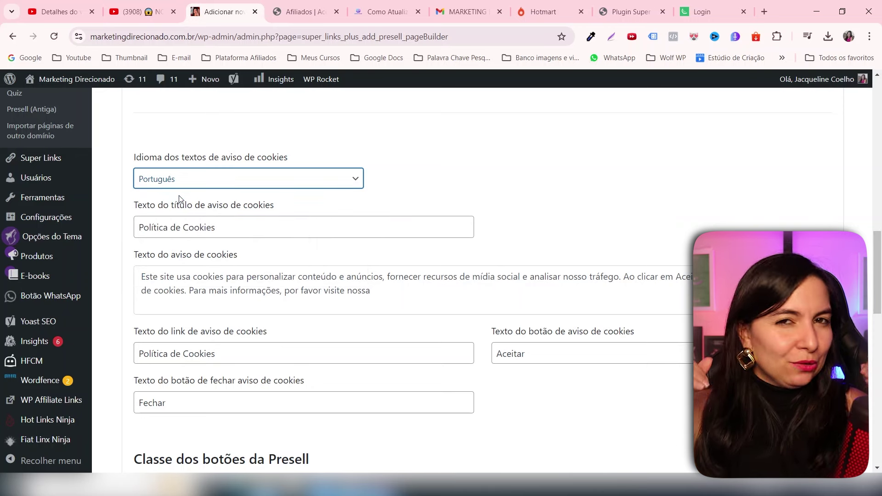
click(249, 231)
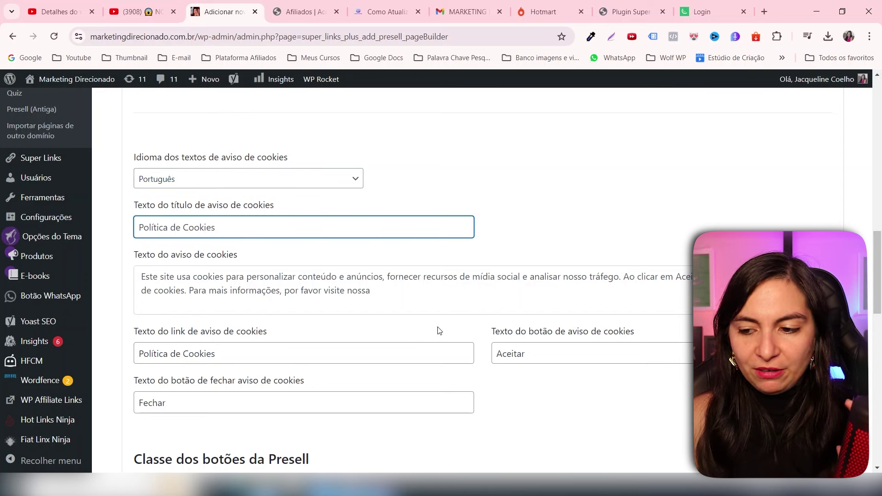
Step: Save the canvaflix presell page
drag(881, 282, 881, 427)
click(170, 347)
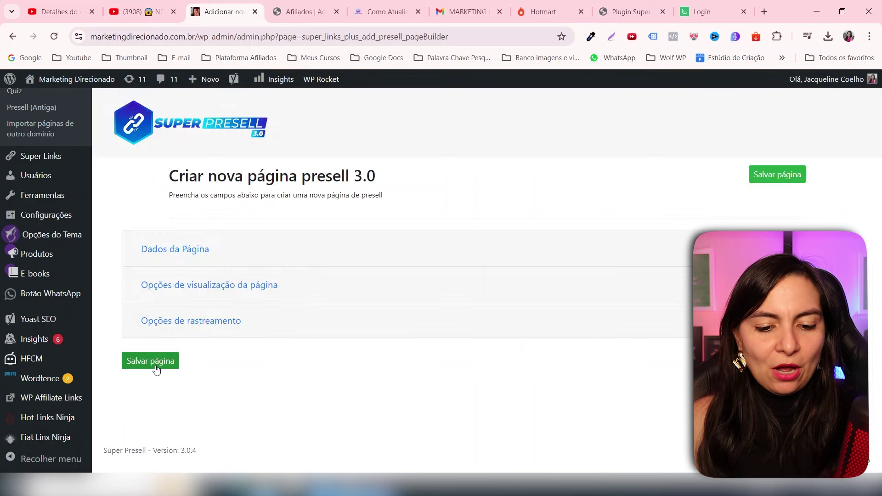
click(155, 366)
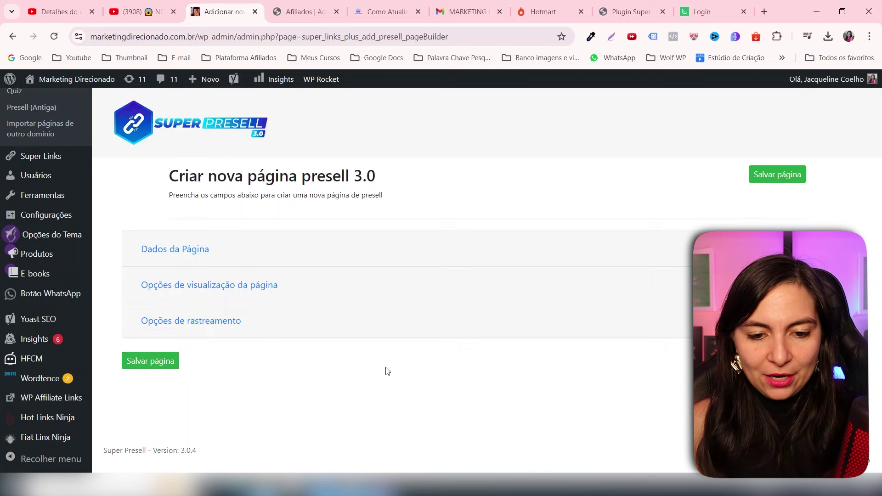
click(173, 367)
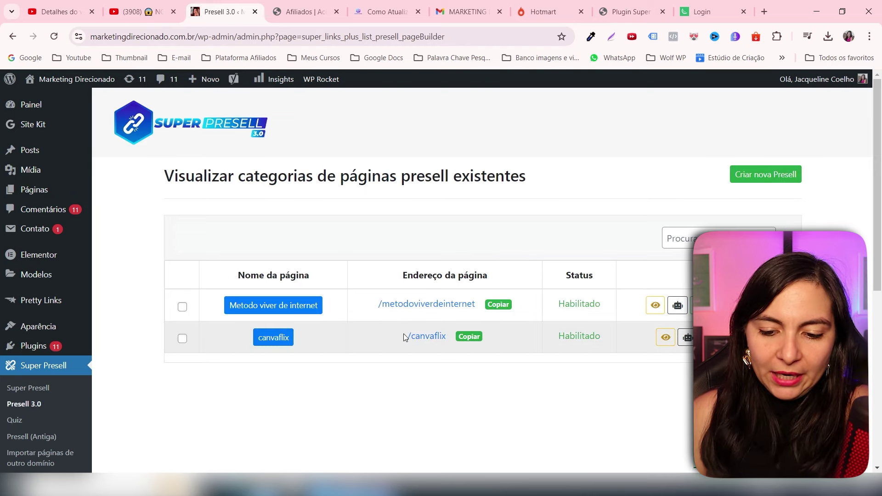
Step: Open the published /canvaflix presell page and examine its web address and cookie notice
click(430, 340)
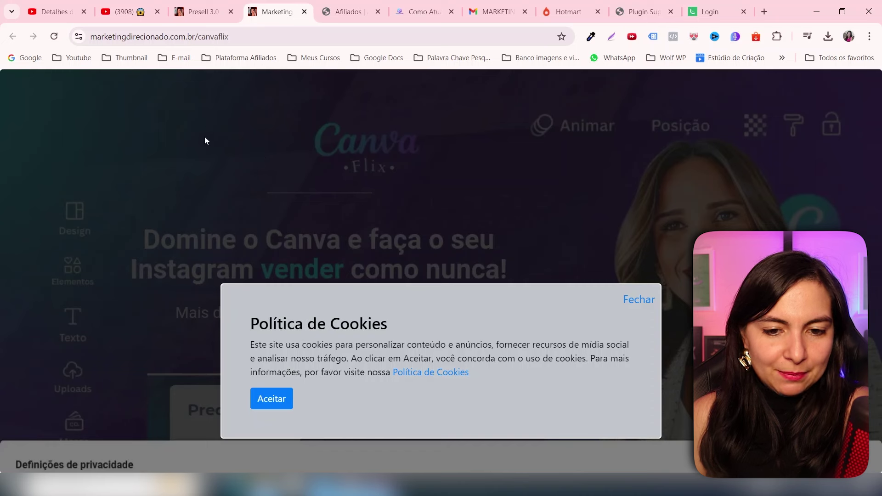
click(230, 37)
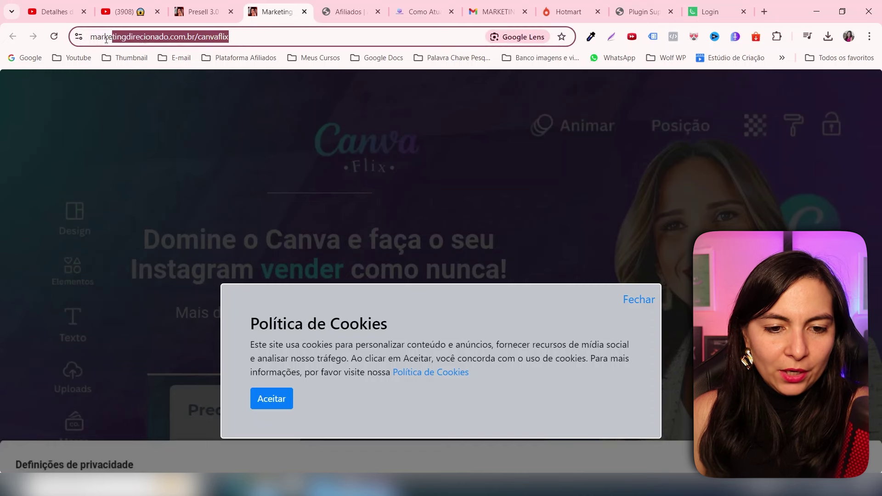
click(631, 210)
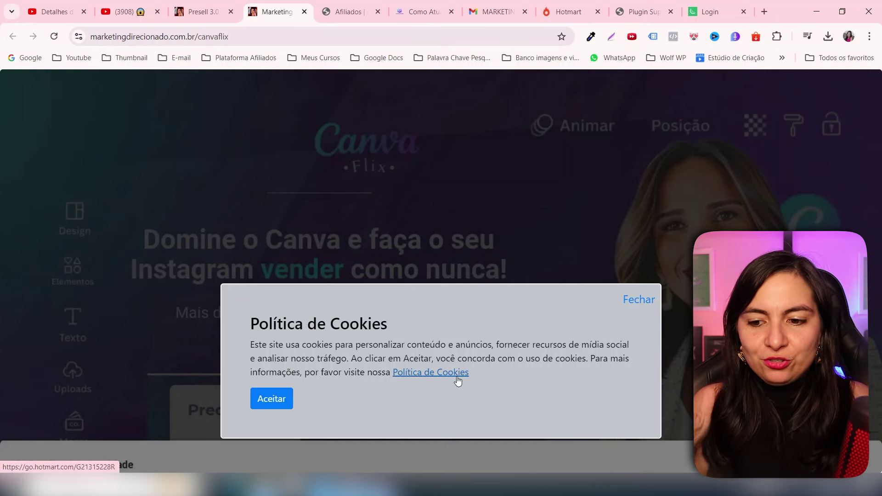
Step: Dismiss the cookie notice to reach the sales page, accept its privacy settings and look through the page
click(645, 300)
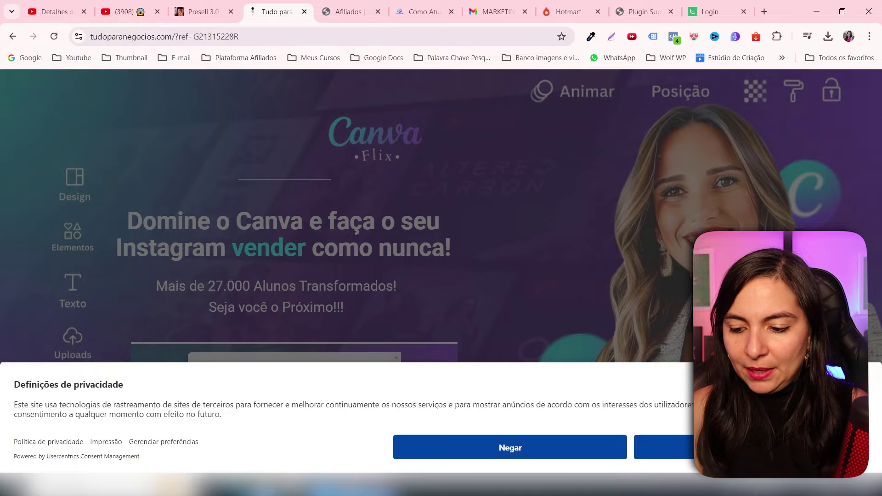
click(653, 448)
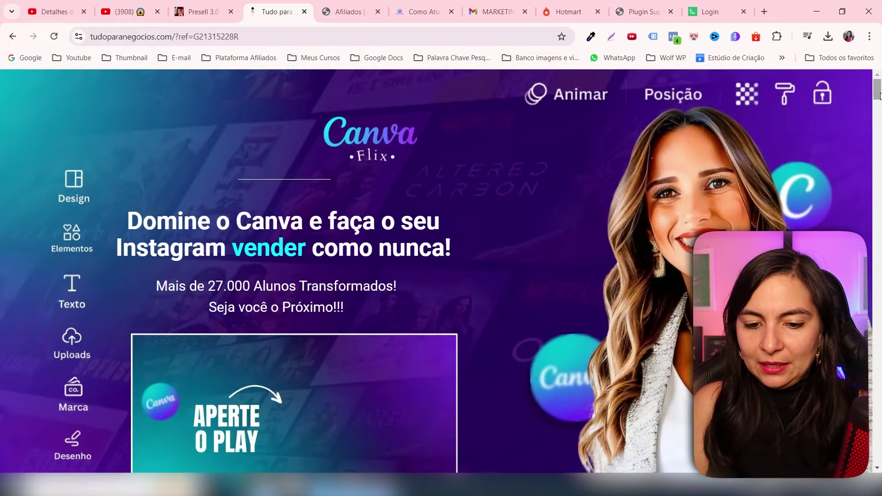
scroll(879, 184, down, 15)
mouse_move(878, 147)
mouse_down()
mouse_move(879, 184)
mouse_move(879, 133)
mouse_up()
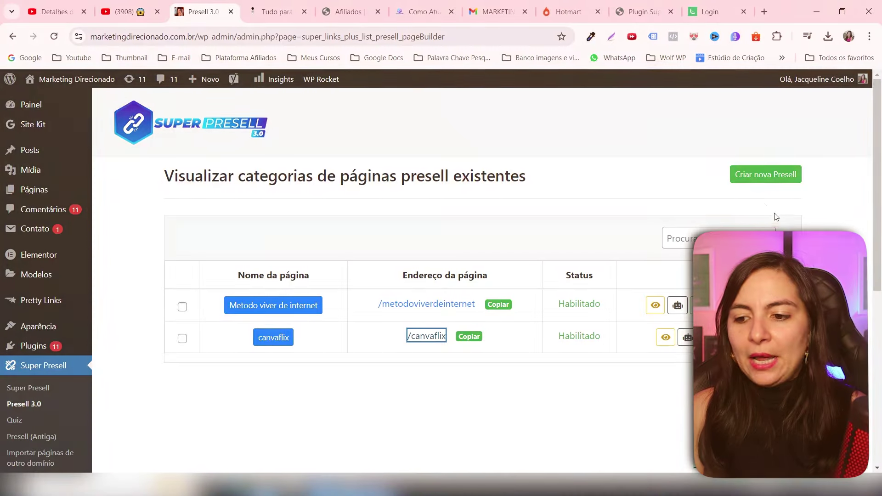
Step: Create a new presell page from the WordPress presell list and name it canvaflix 1
click(756, 180)
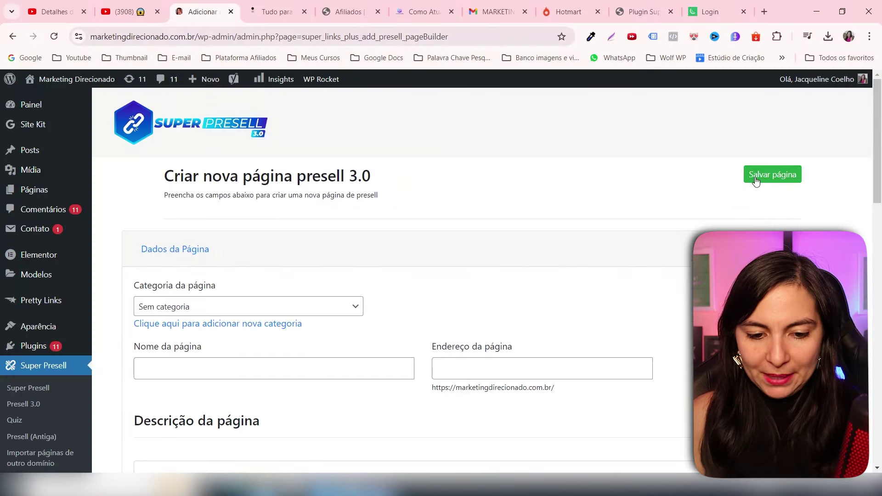
click(262, 370)
text(canva)
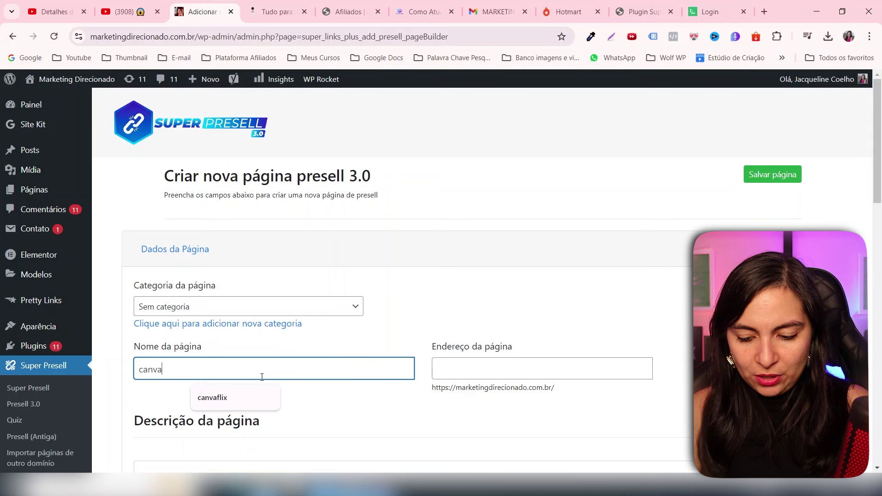
text(flix 1)
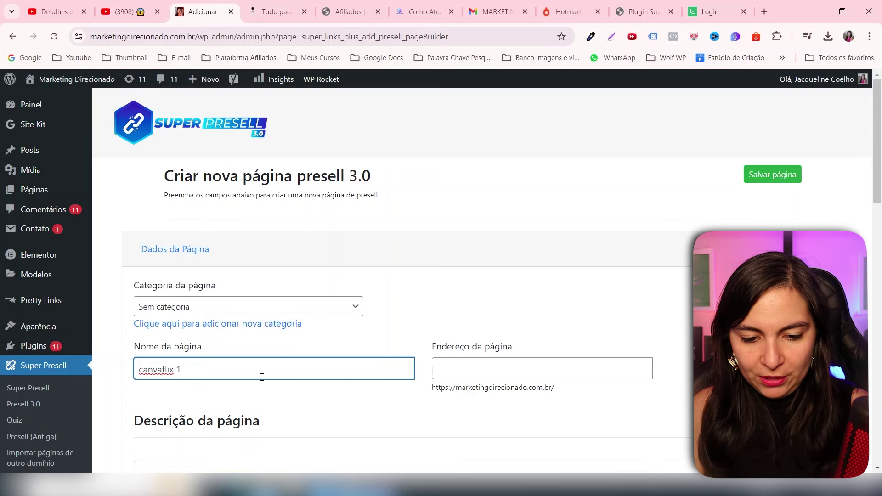
key(Tab)
Step: Set the new page's presell type to Fantasma
drag(880, 193, 880, 287)
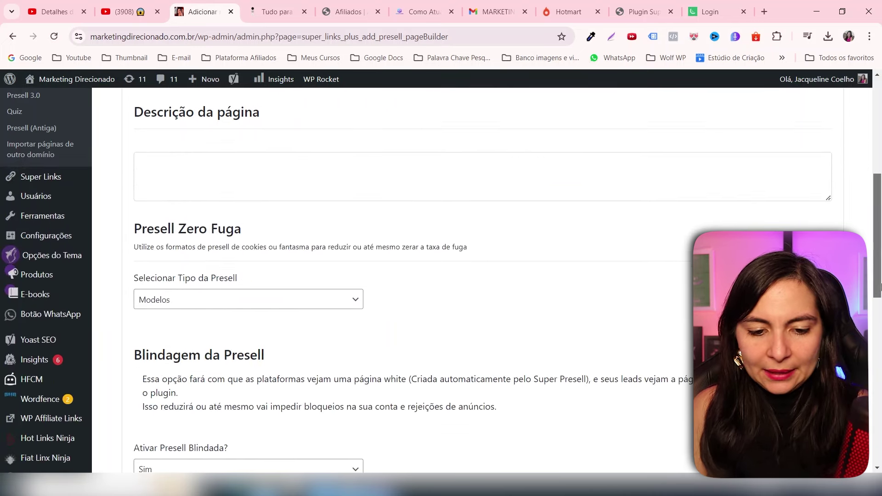
click(193, 304)
click(176, 350)
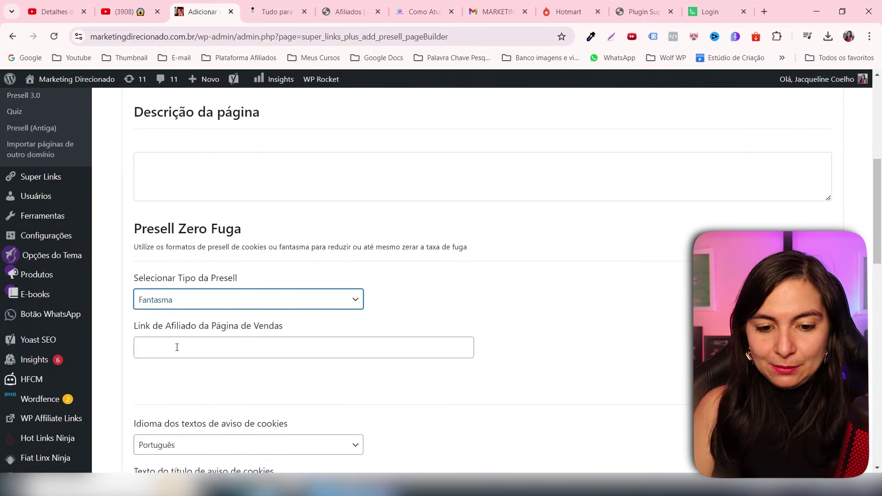
Step: Copy the Página de Vendas affiliate link from Hotmart and enter it as the new presell's Link de Afiliado da Página de Vendas
click(570, 12)
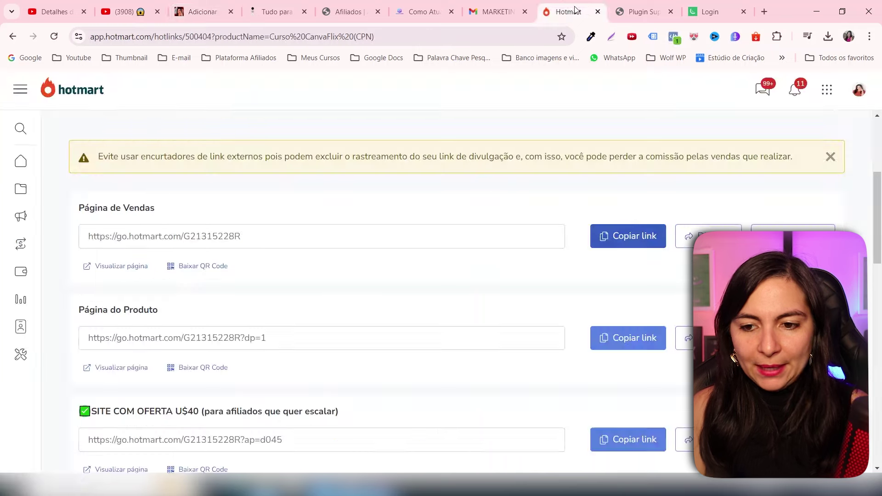
click(618, 238)
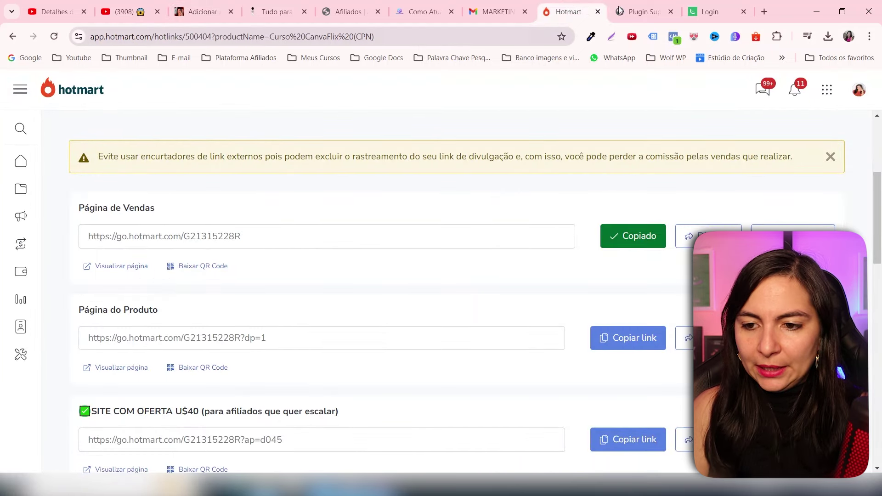
click(201, 12)
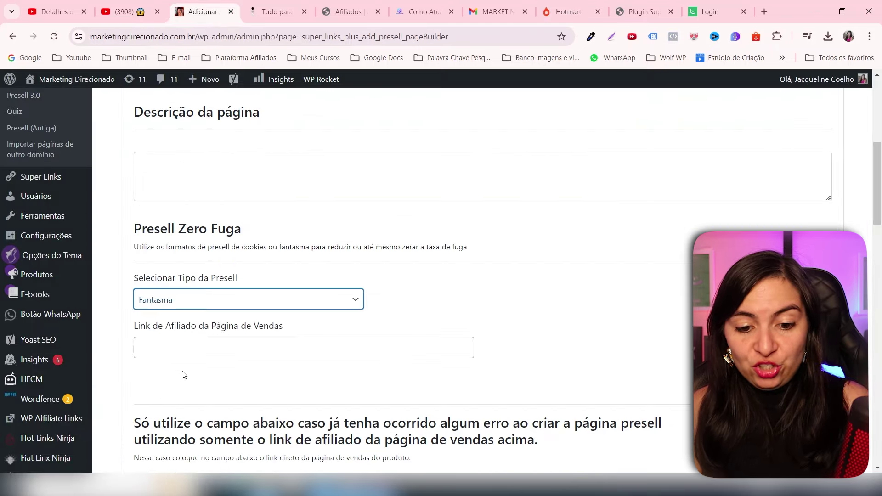
click(201, 343)
text(https://go.hotmart.com/G21315228R)
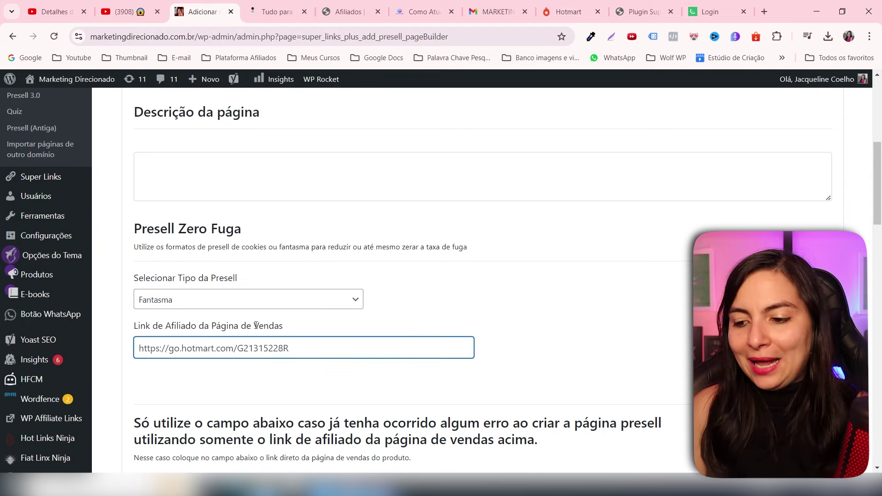
Step: Keep the default cookie notice texts and save the canvaflix 1 presell page
scroll(872, 204, down, 7)
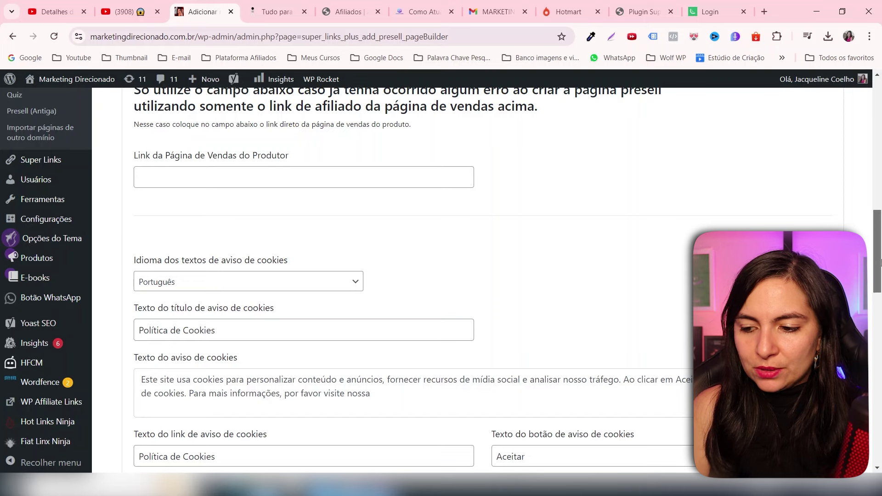
drag(880, 264, 880, 421)
click(191, 369)
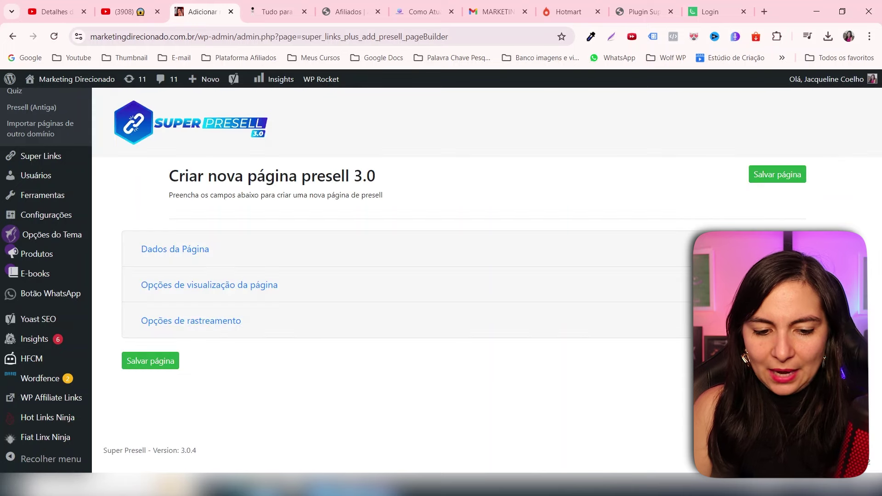
click(152, 359)
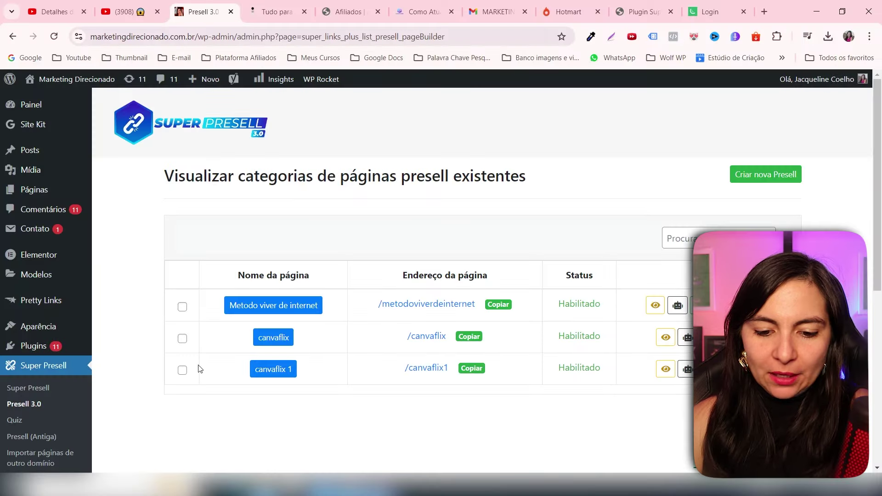
Step: Open the published /canvaflix1 presell page in a separate tab and view it
right_click(422, 370)
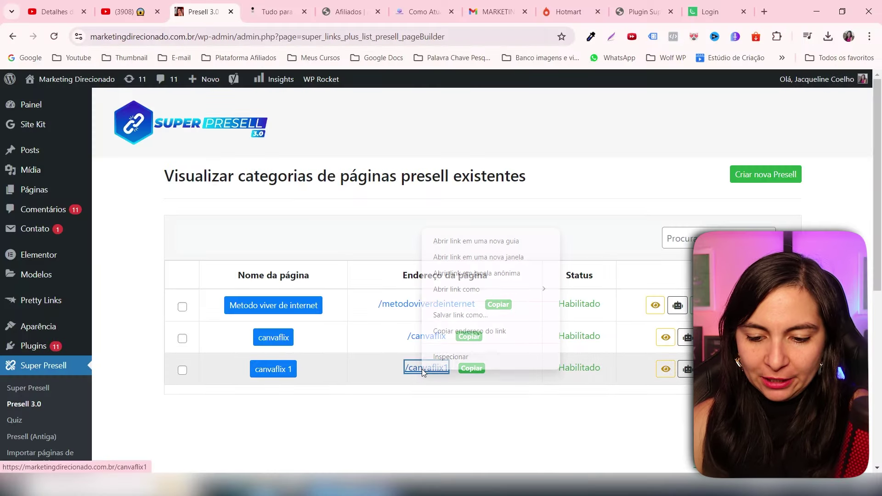
click(464, 241)
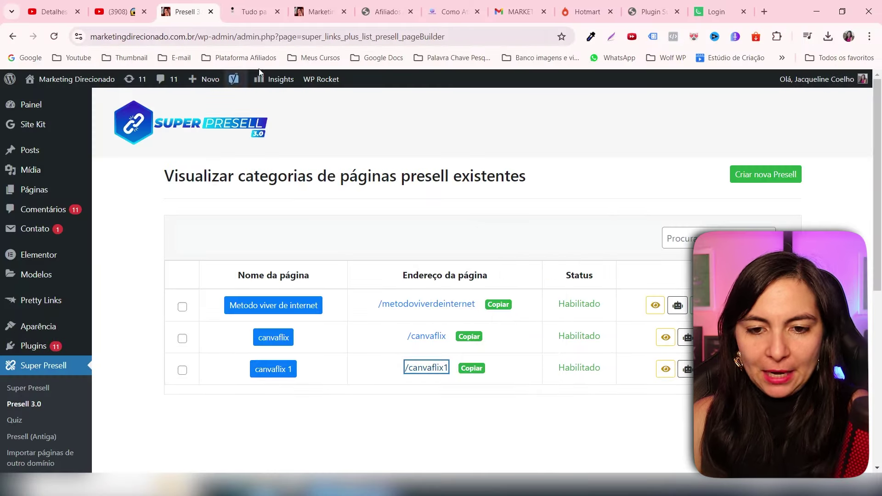
click(309, 14)
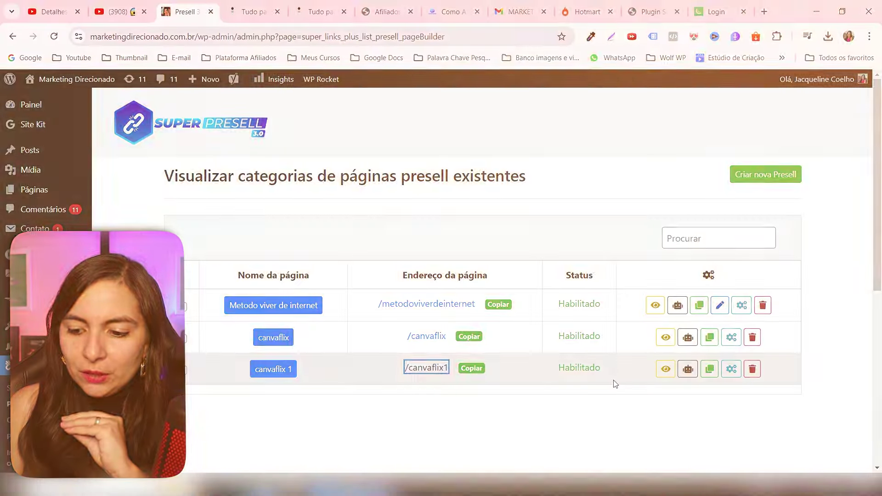
Step: Preview the version of canvaflix 1 shown to bots, examine its product content and purchase form, and return to the presell list
click(687, 371)
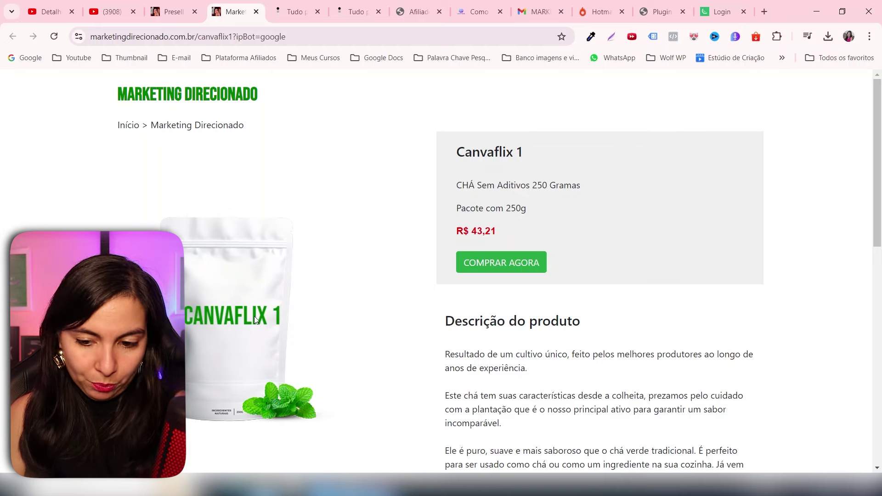
mouse_move(879, 180)
mouse_down()
mouse_move(879, 404)
mouse_move(876, 166)
mouse_up()
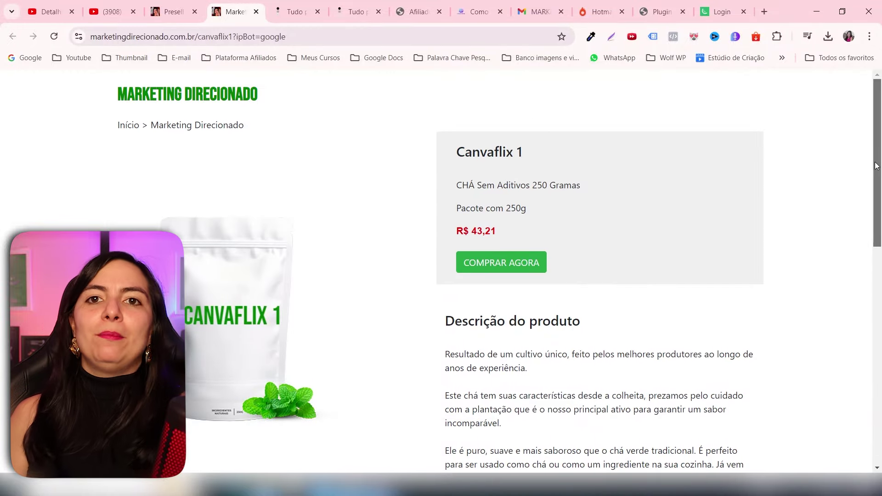
click(488, 262)
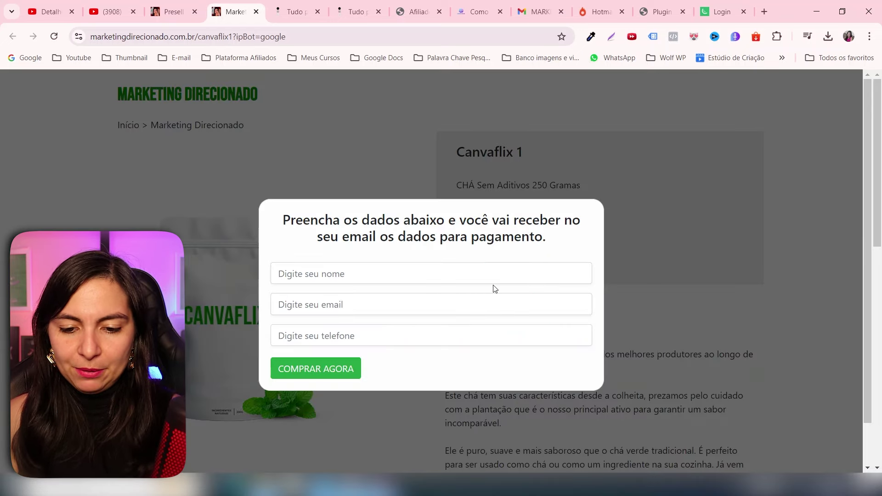
click(346, 275)
click(879, 136)
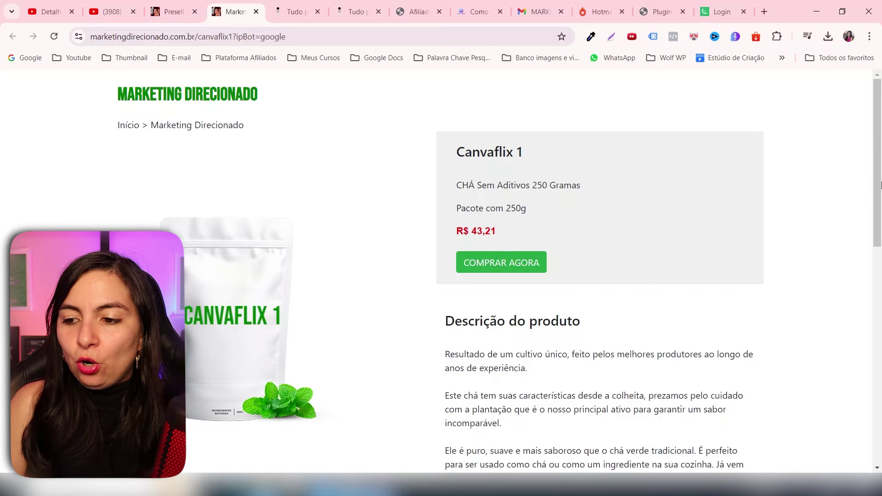
drag(880, 165, 881, 141)
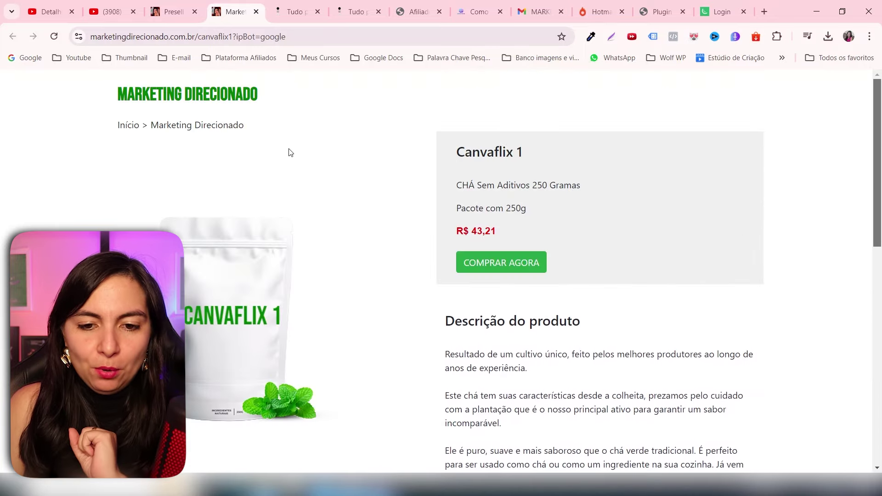
click(175, 13)
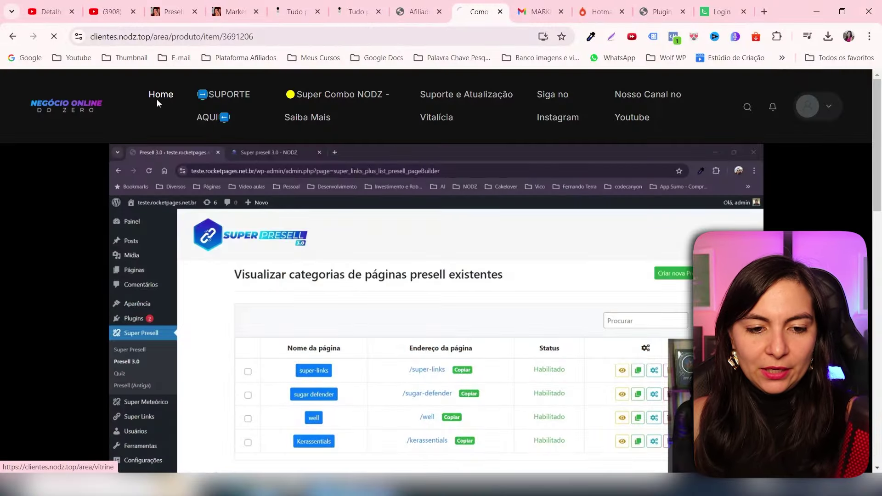
Step: In the NODZ members area, open the Super Presell 3.0 course and its plugin installation and activation module
click(157, 100)
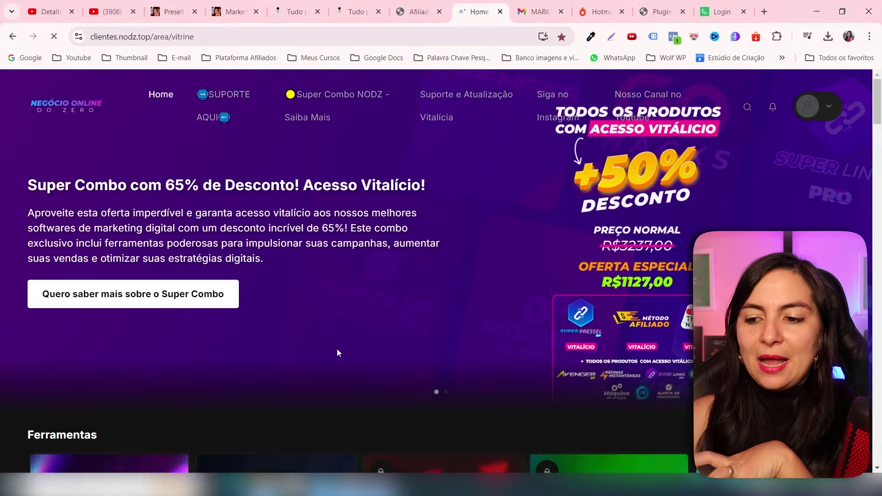
drag(879, 119, 880, 158)
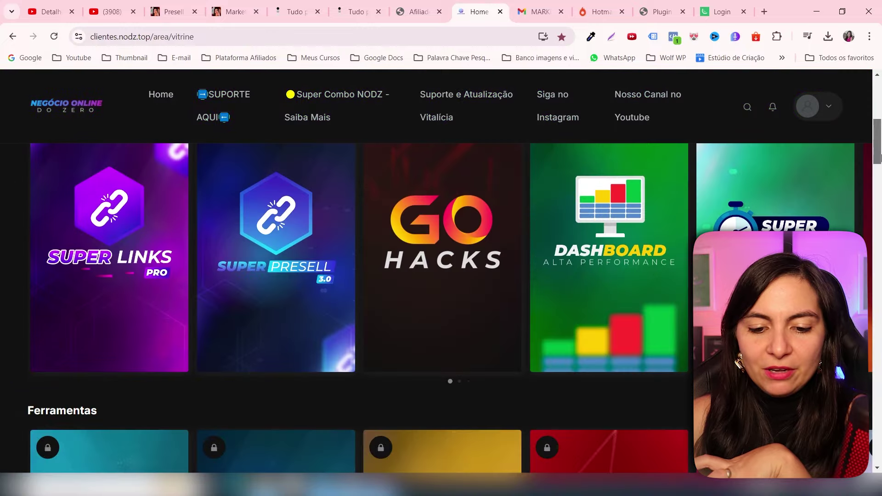
click(275, 287)
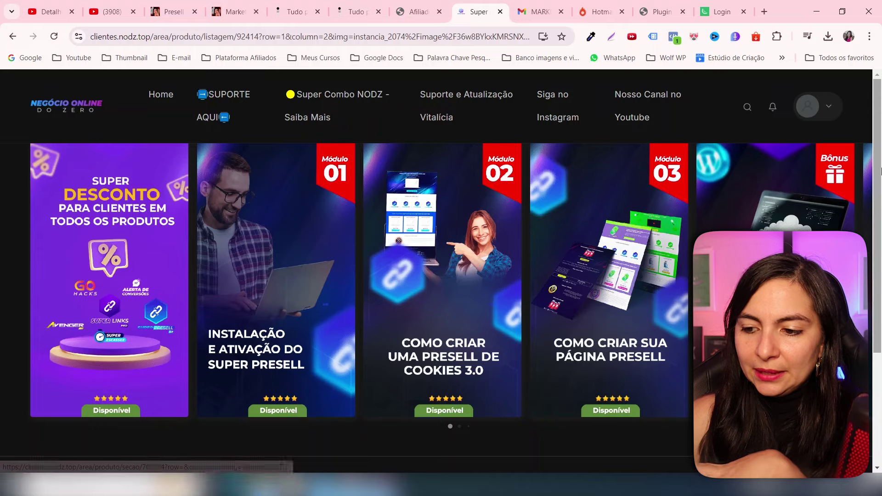
scroll(269, 262, down, 1)
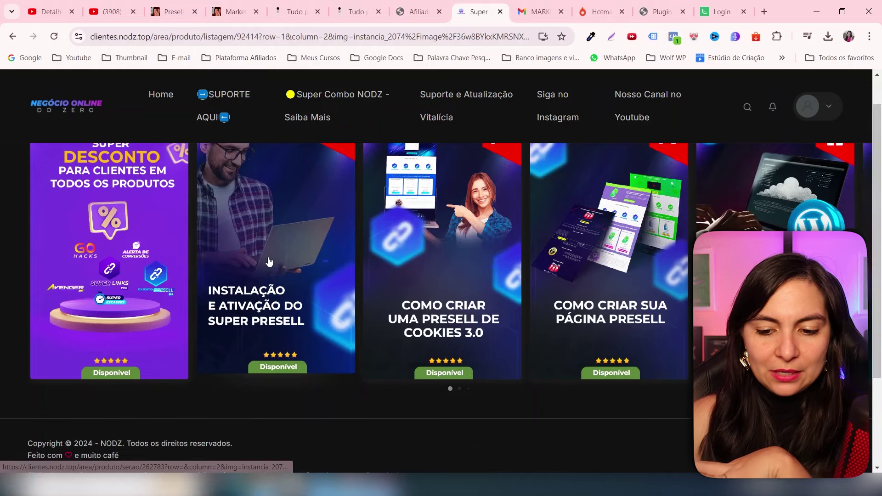
click(269, 262)
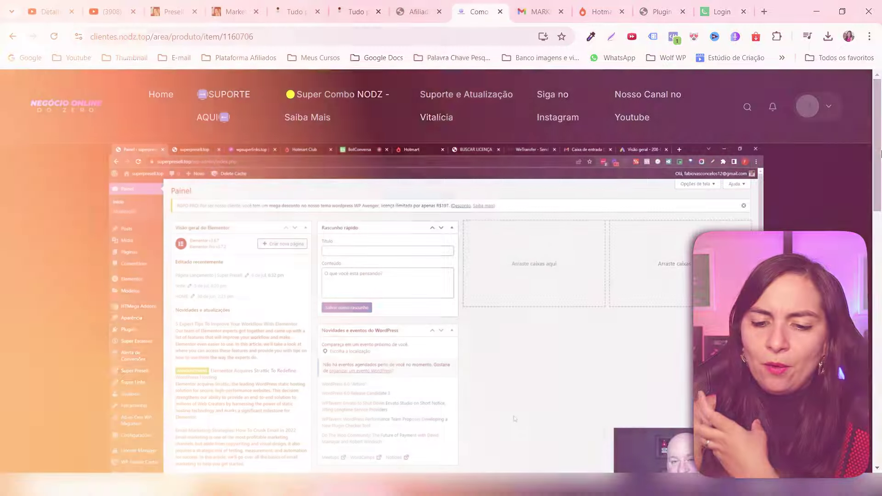
Step: Examine the plugin download and licence links and the lesson lists of Presell de Cookie and Como criar a sua página presell
drag(877, 157, 881, 286)
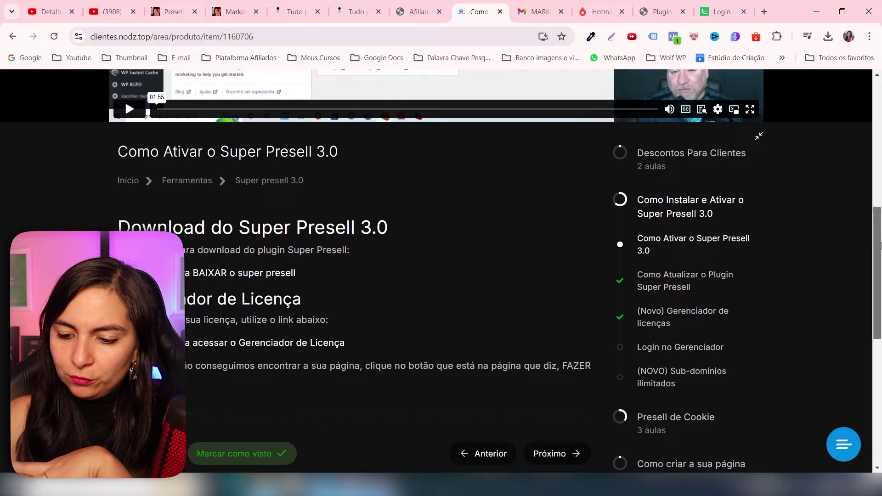
scroll(684, 312, down, 4)
click(679, 251)
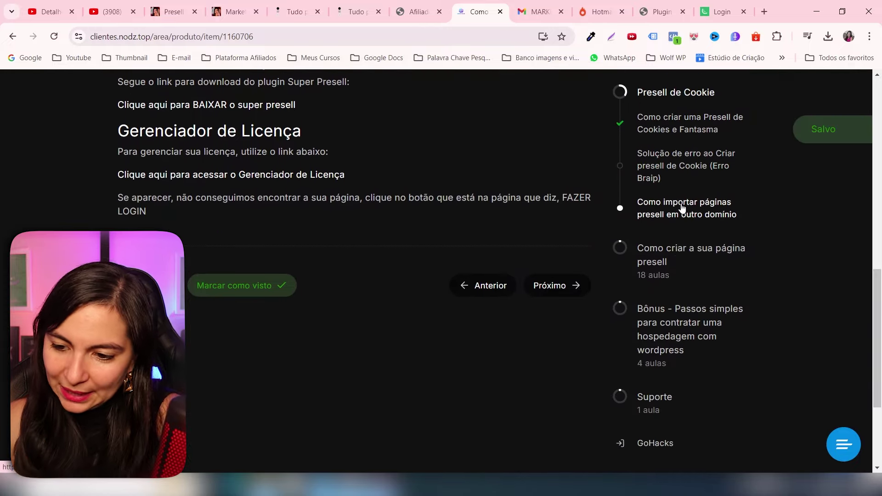
scroll(666, 212, up, 1)
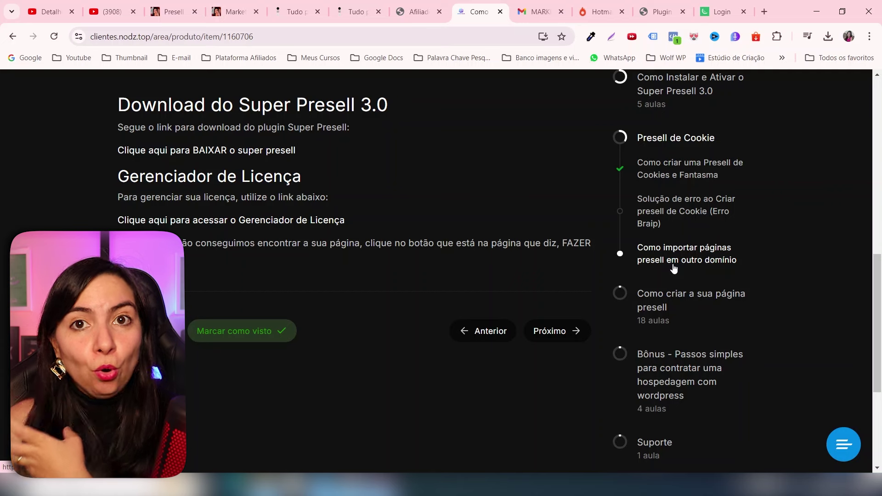
click(704, 310)
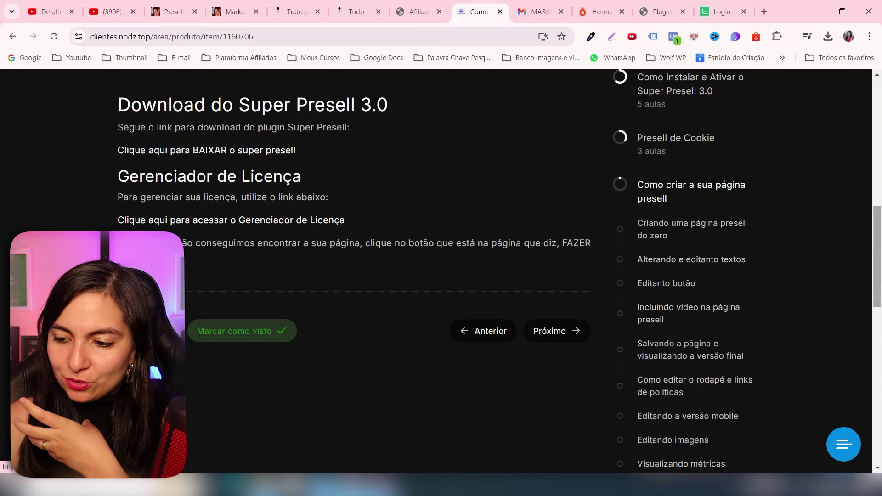
drag(880, 267, 881, 202)
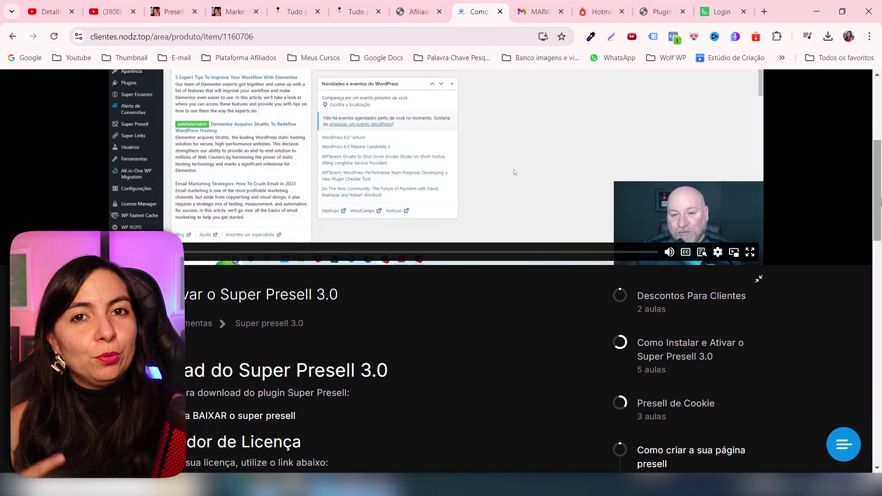